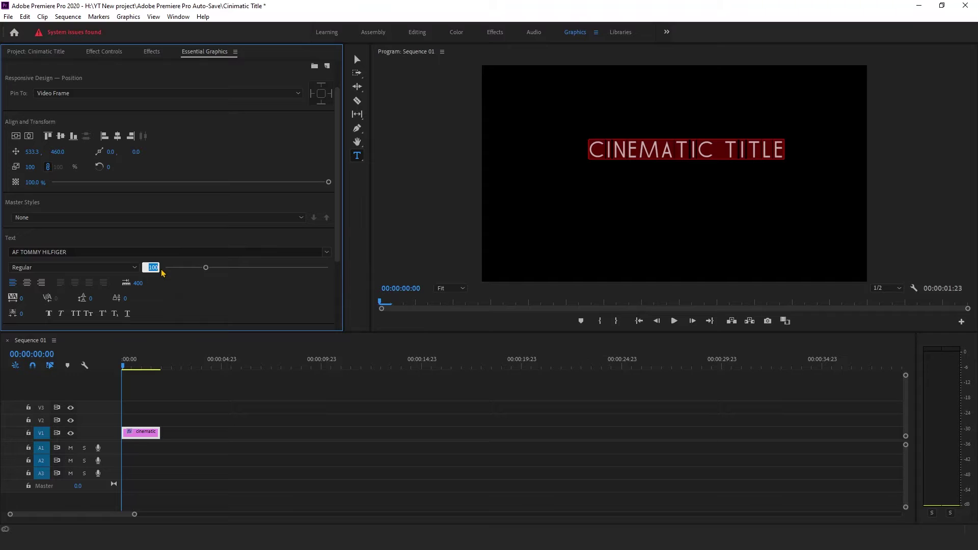
- Set the title text's font size to 70 and centre it vertically and horizontally in the frame
text(70)
key(Return)
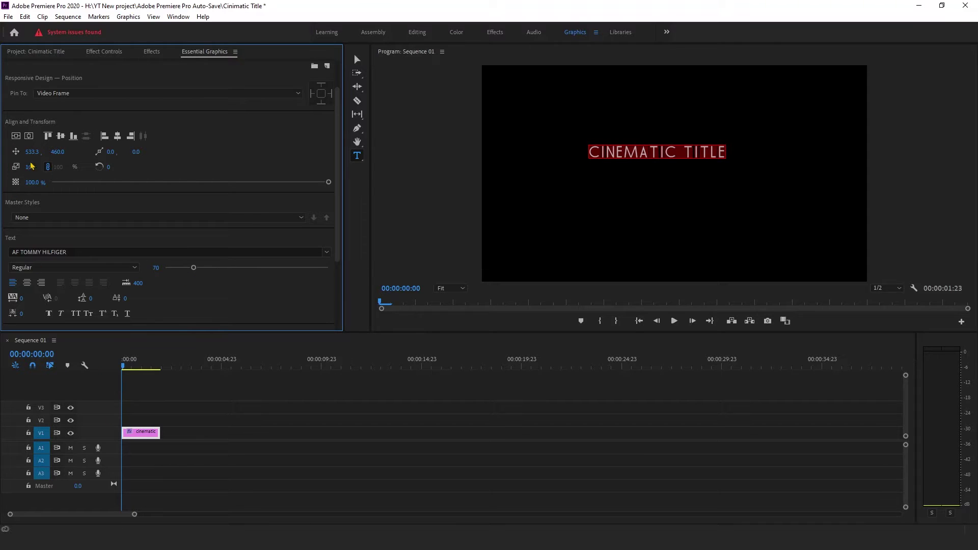
click(16, 136)
click(16, 137)
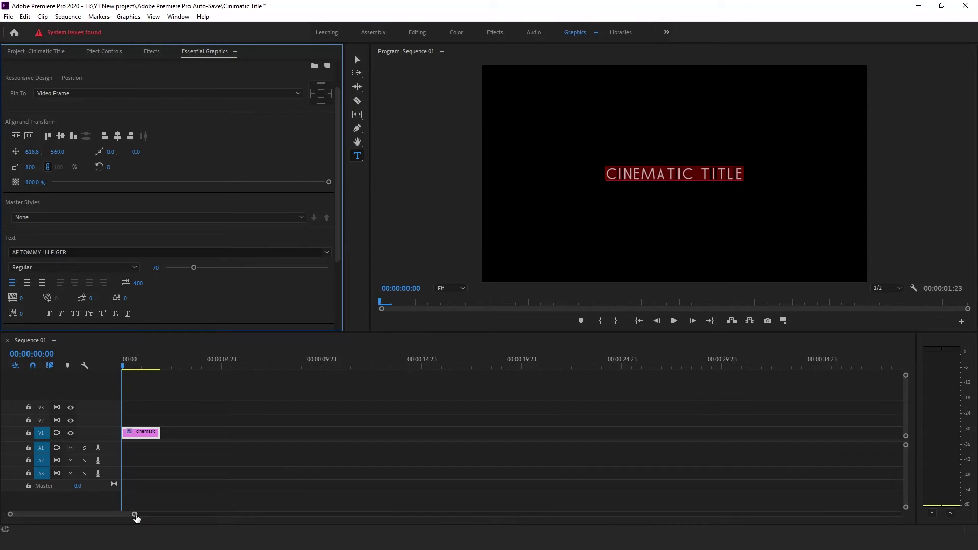
- Set the title clip's duration to 00:00:10:00
drag(135, 515, 82, 525)
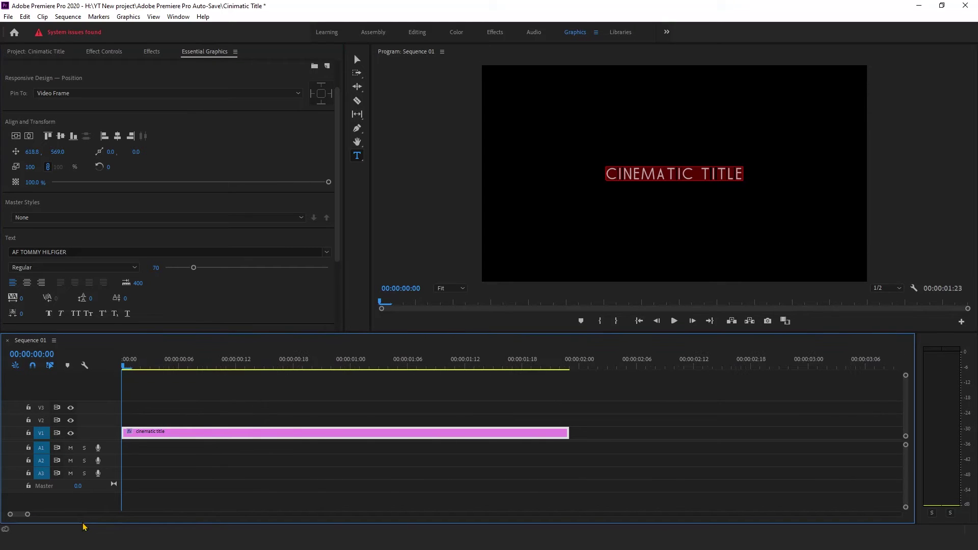
key(ctrl+z)
right_click(262, 432)
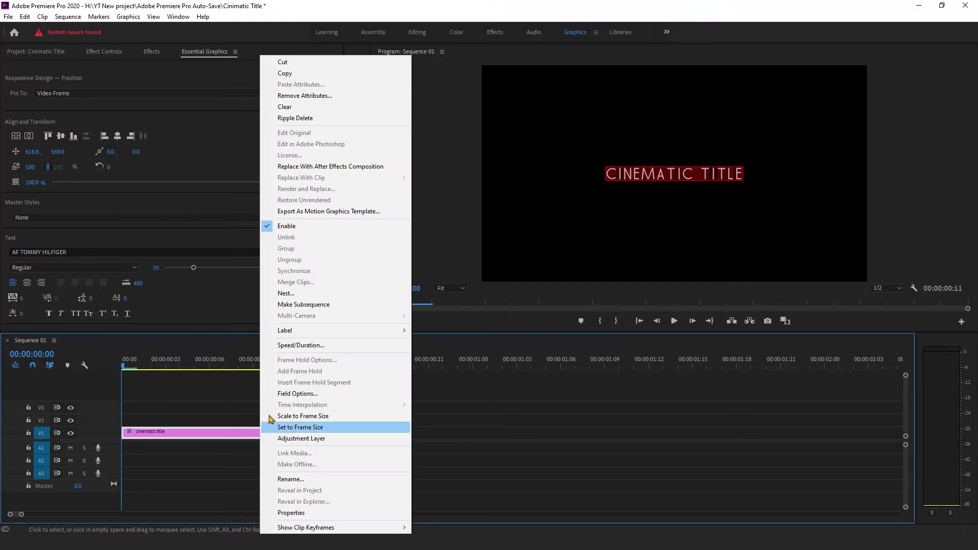
click(313, 347)
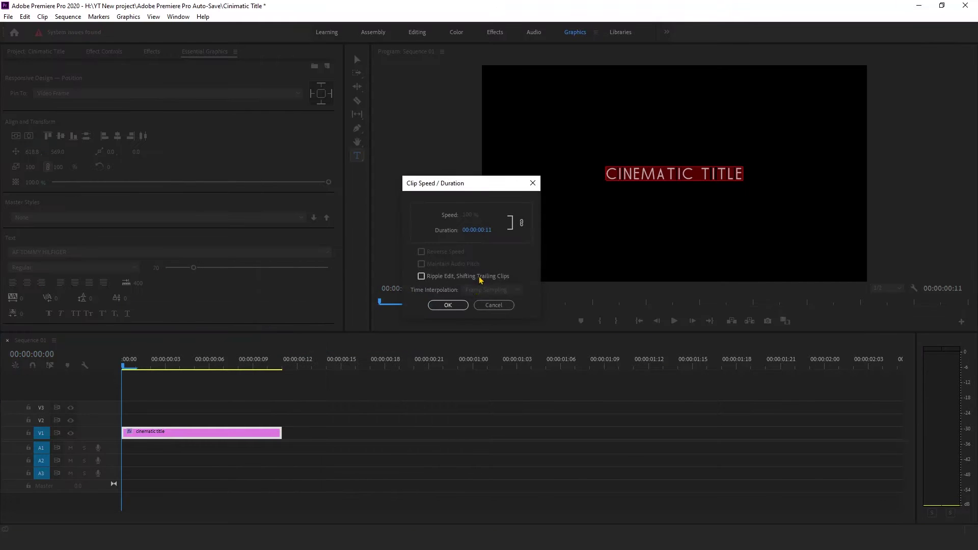
click(488, 230)
drag(498, 230, 487, 230)
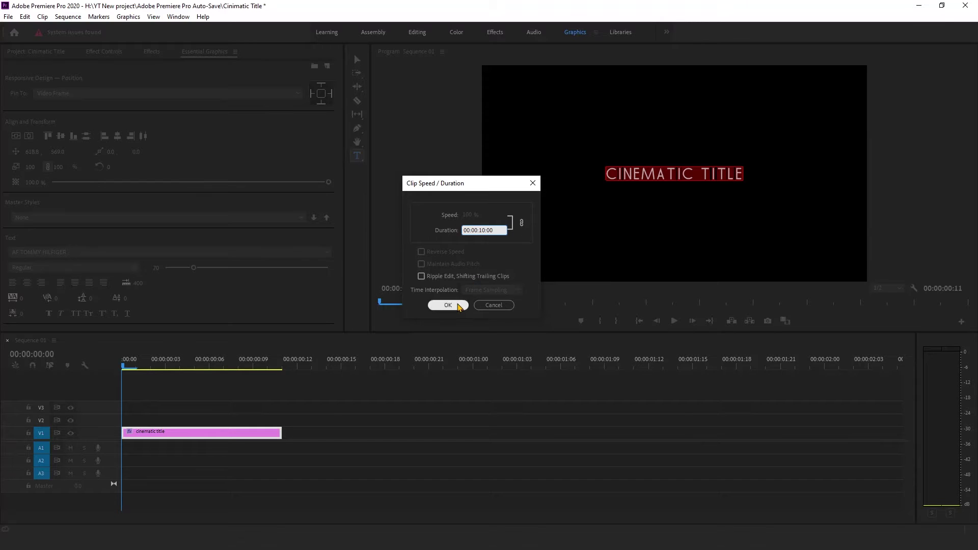
click(447, 305)
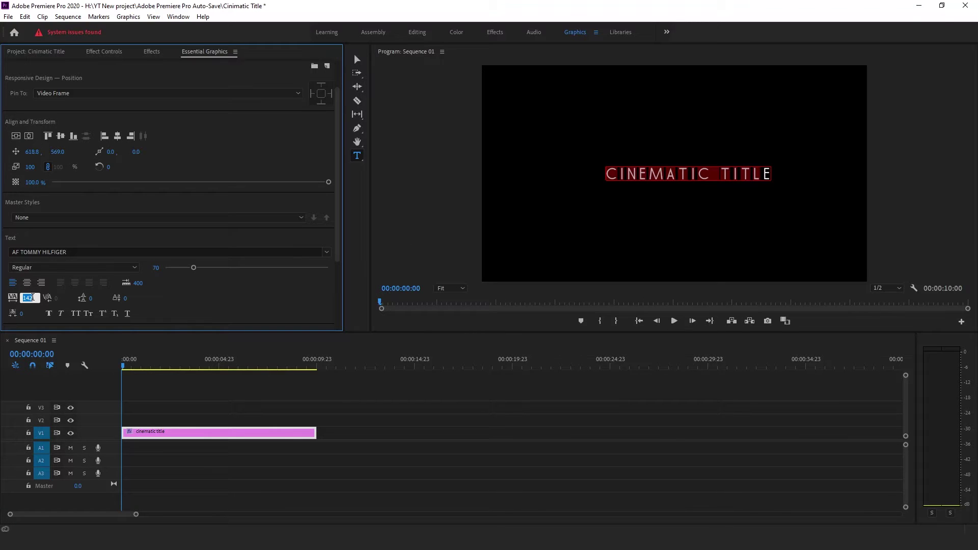
- Set the title text's tracking to 100 and recentre it horizontally in the frame
text(100)
click(354, 57)
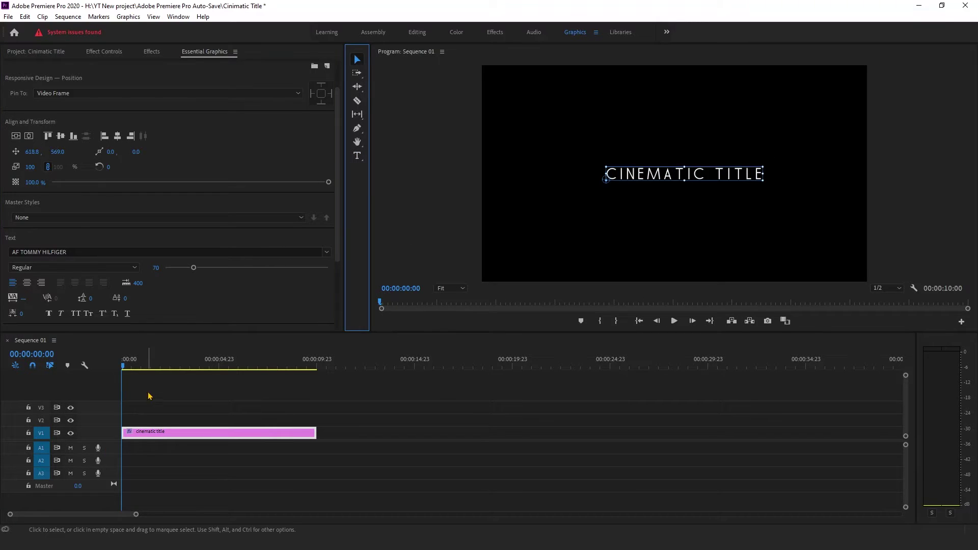
click(28, 136)
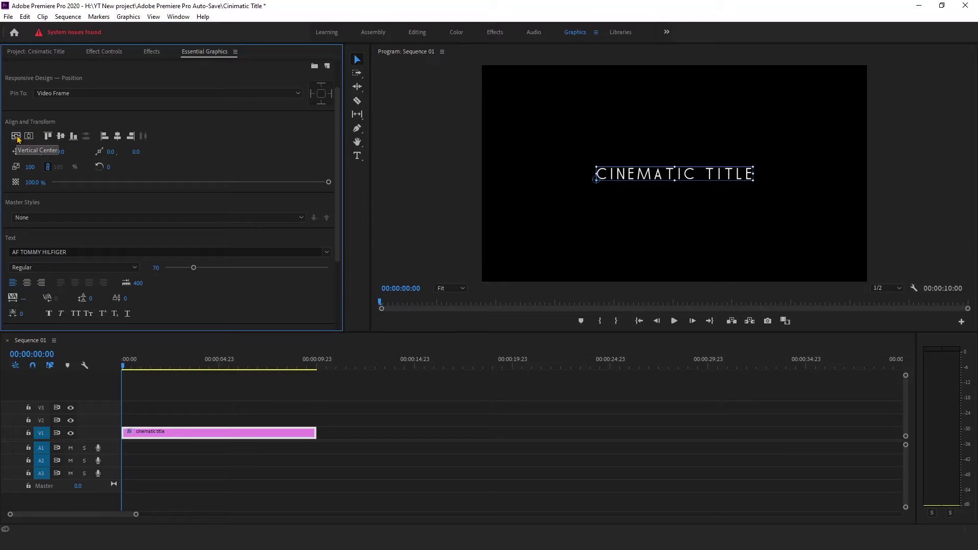
- Find the Mirror distort effect and apply it to the title clip on V1
click(151, 53)
click(78, 64)
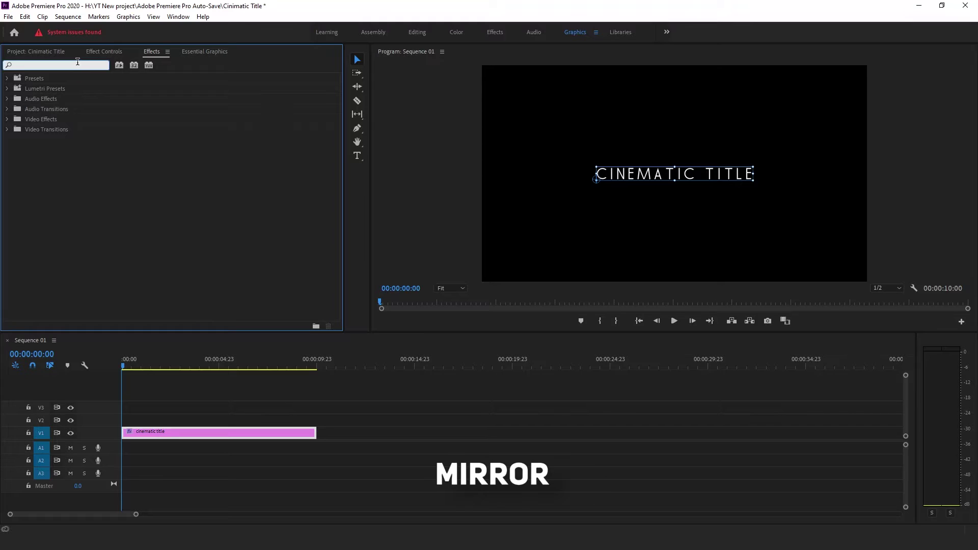
text(mirr)
drag(49, 140, 157, 435)
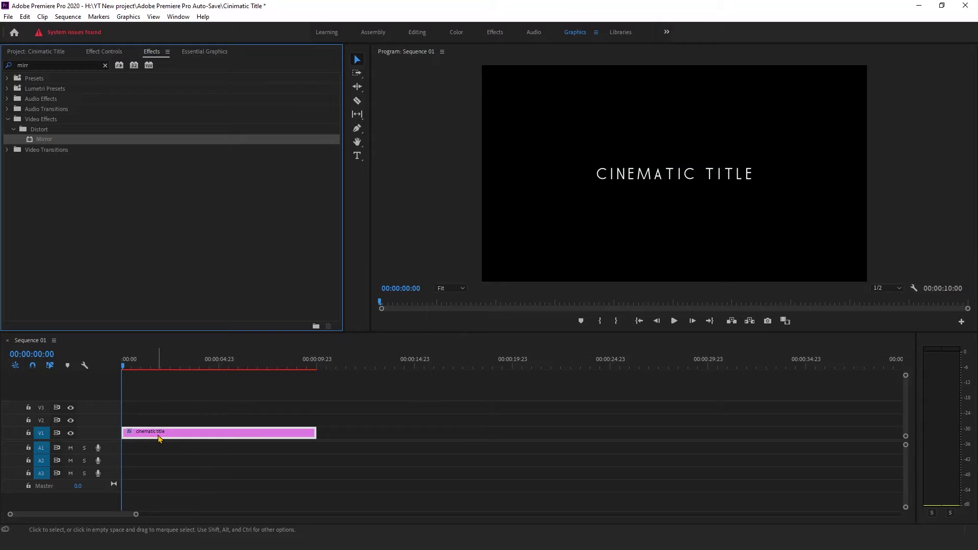
- Animate the Mirror effect's vertical Reflection Center from 498 at 00:00:33:09 to 605 at 00:00:42:03
click(113, 53)
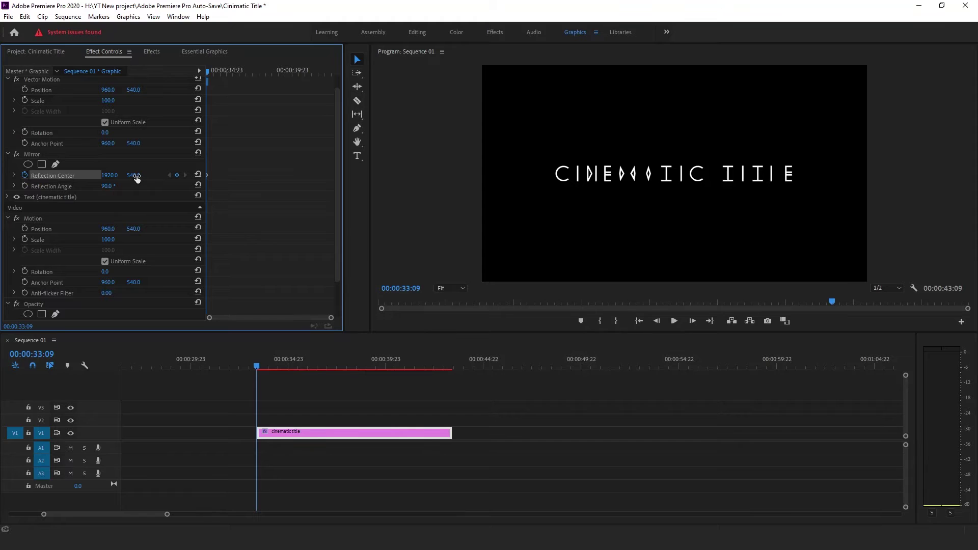
drag(134, 175, 113, 175)
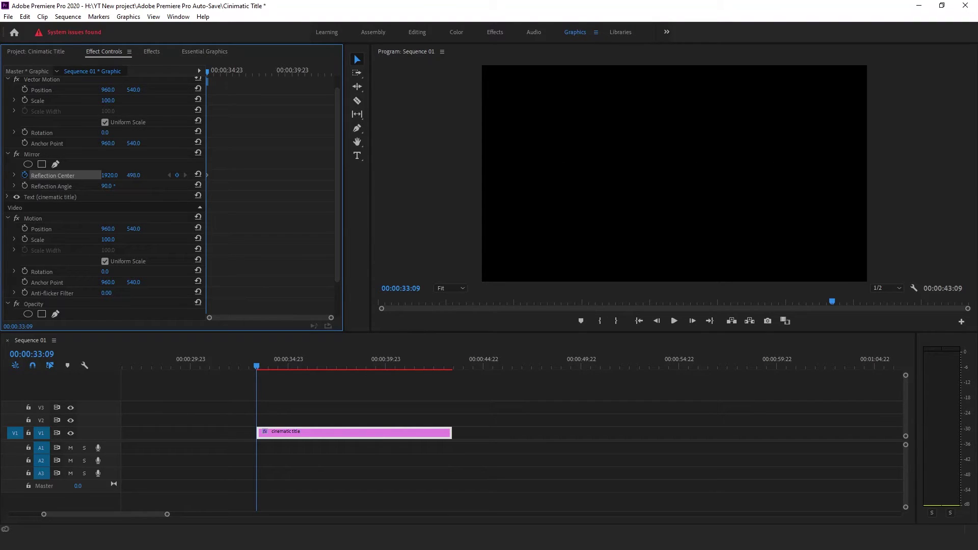
drag(208, 74, 323, 86)
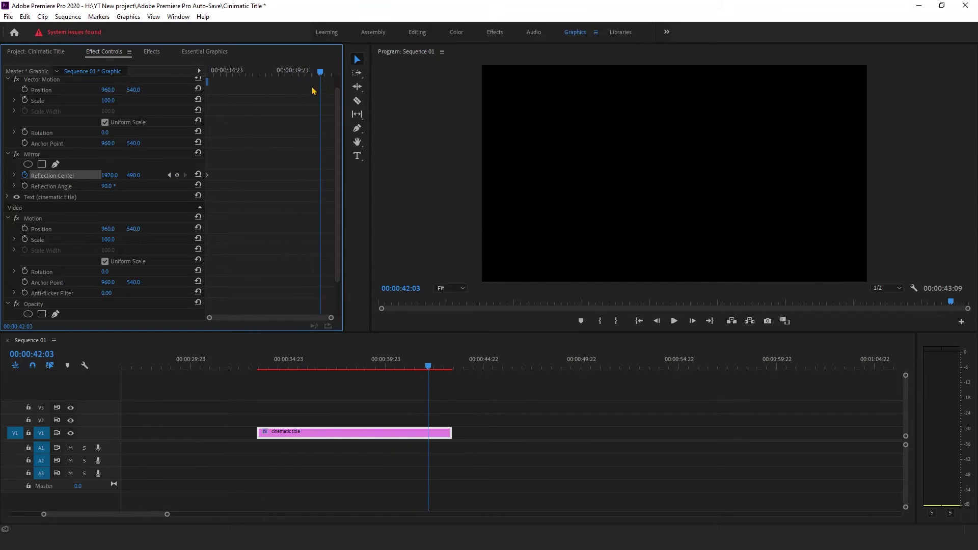
drag(131, 175, 185, 175)
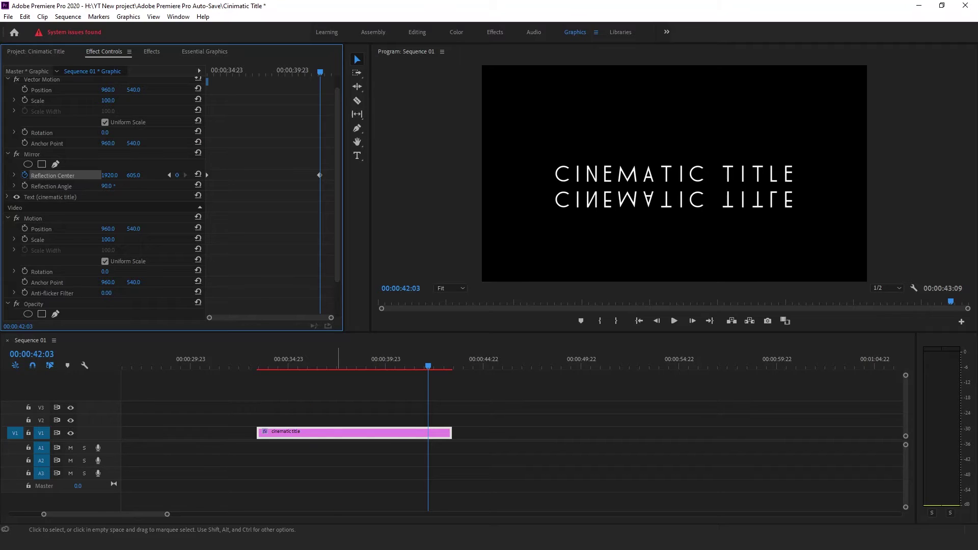
- Give the ending Reflection Center keyframe an eased temporal interpolation
right_click(320, 176)
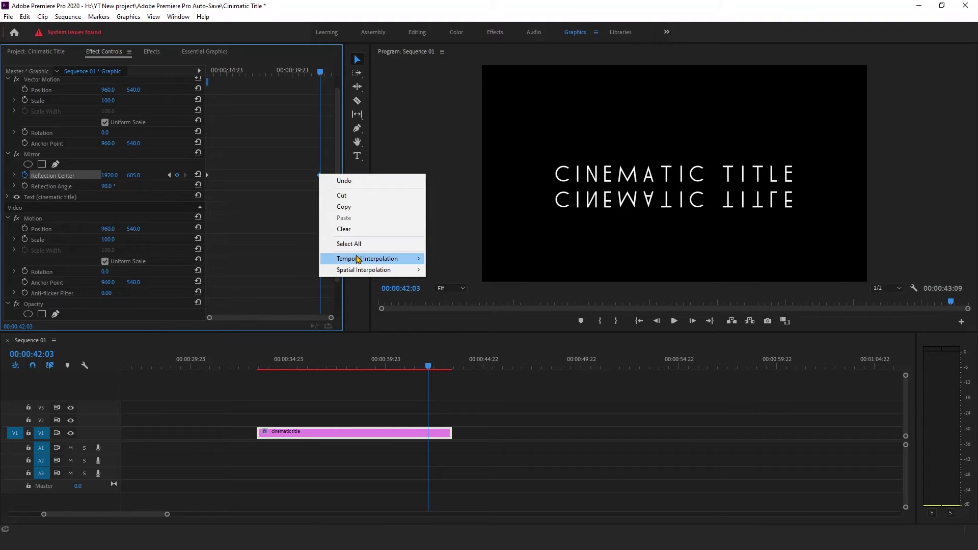
mouse_move(390, 259)
click(466, 321)
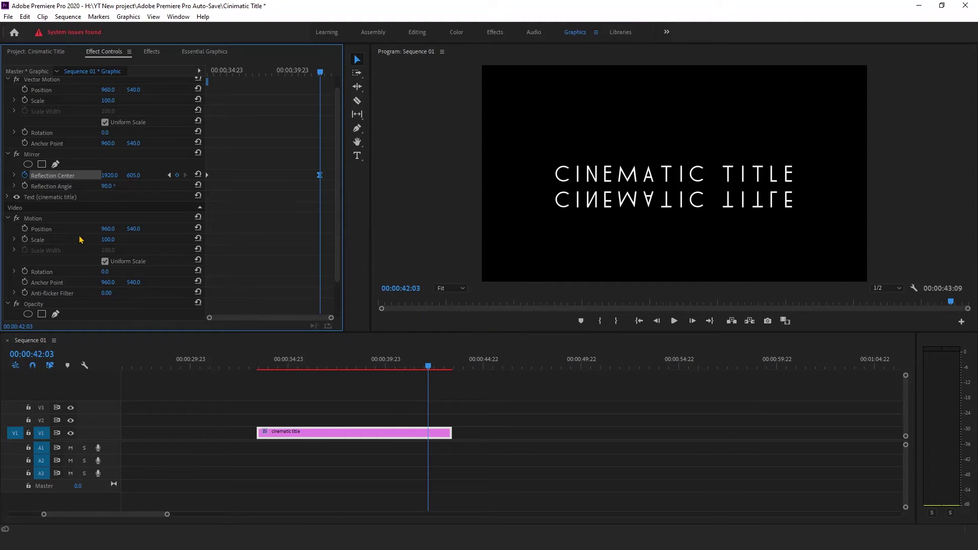
- Add a rectangular opacity mask around the title and the upper part of its reflection, with a mask feather of 133
scroll(80, 243, down, 2)
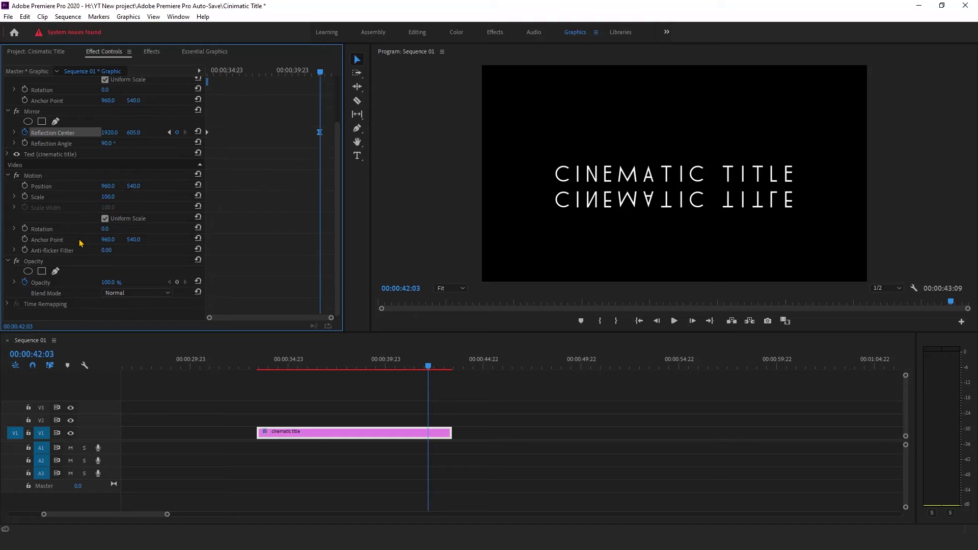
click(43, 272)
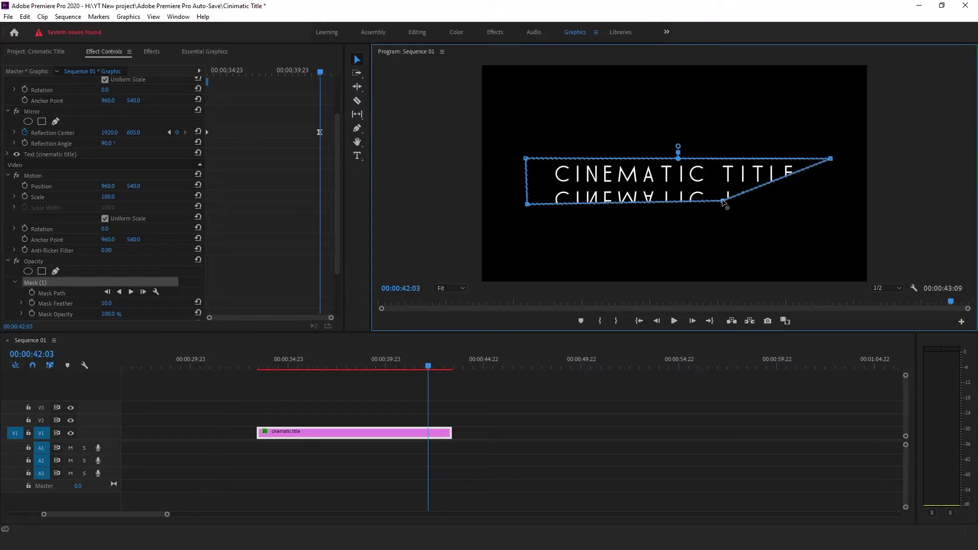
drag(723, 203, 831, 200)
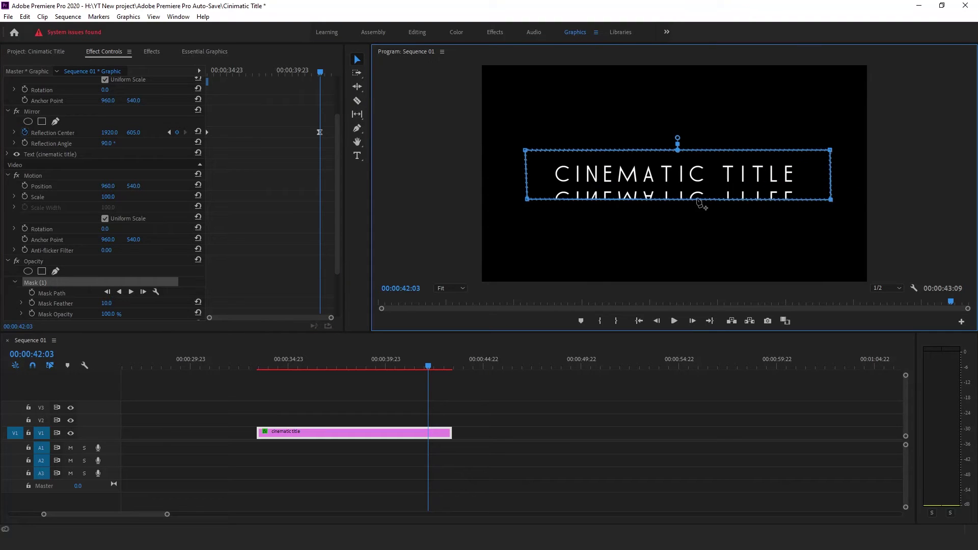
scroll(121, 250, down, 2)
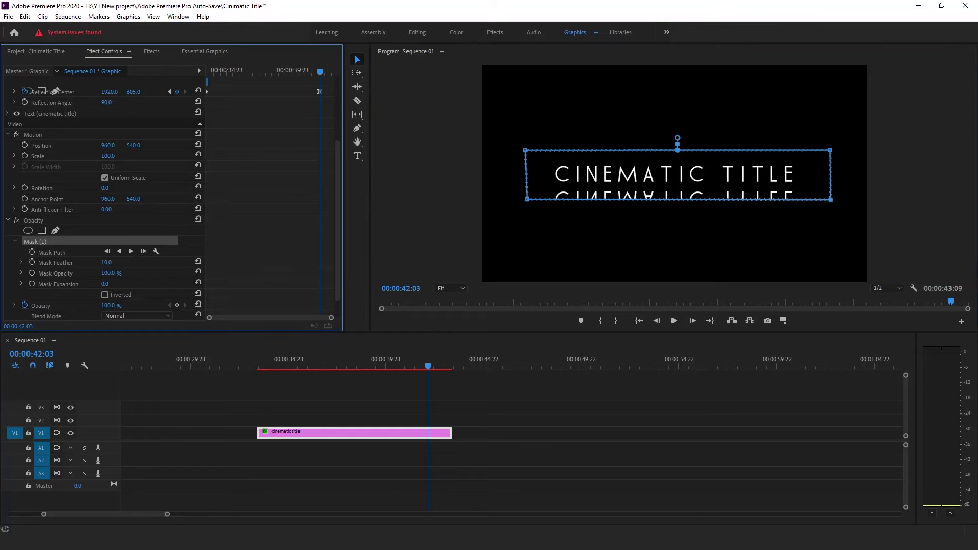
drag(106, 262, 167, 262)
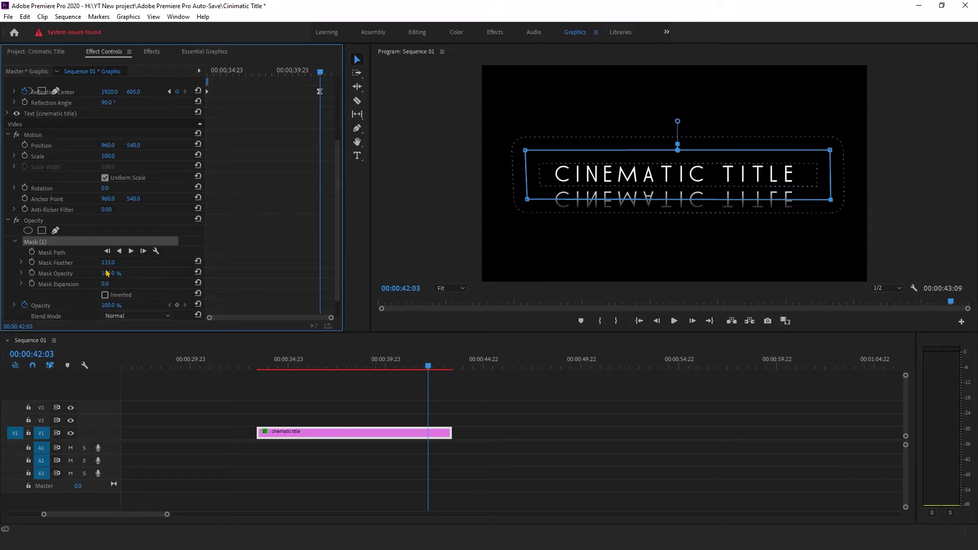
- Play the title clip from near its start to preview the mirror reveal animation
click(252, 360)
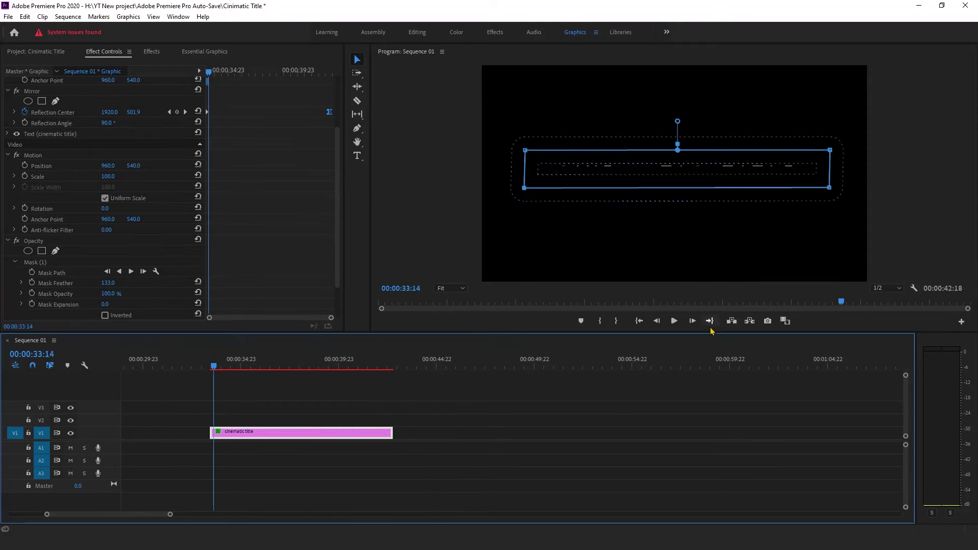
click(675, 322)
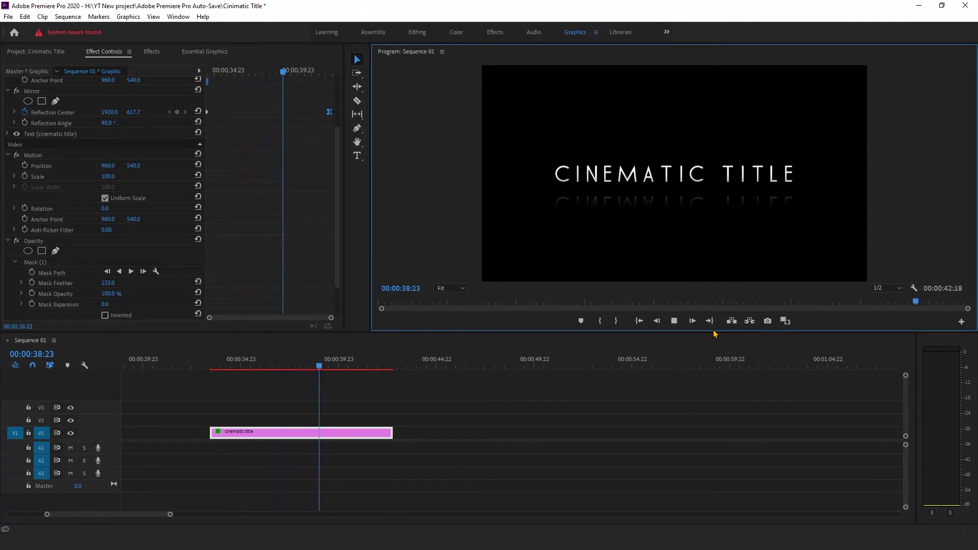
key(space)
- Create a new adjustment layer and place it on V2 above the title clip, matching the clip's length
click(50, 52)
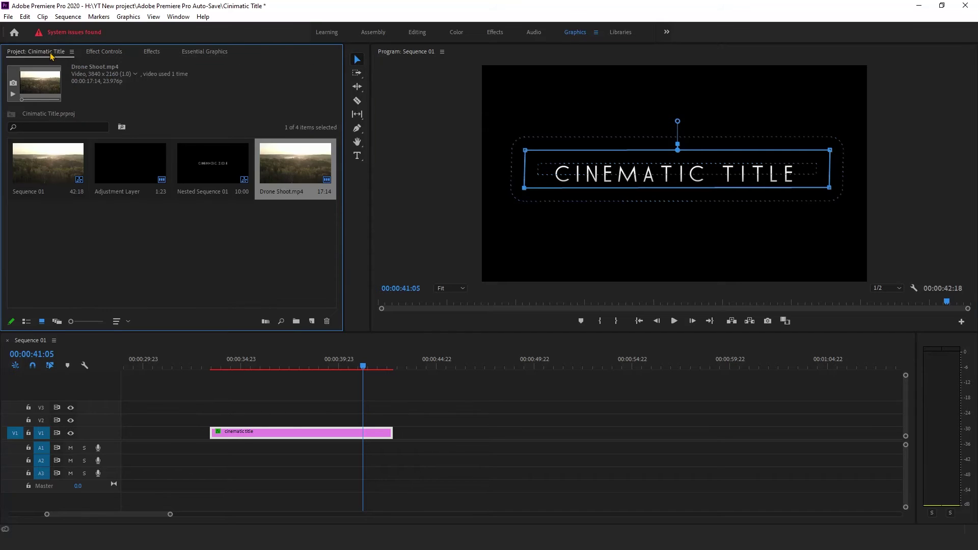
click(311, 321)
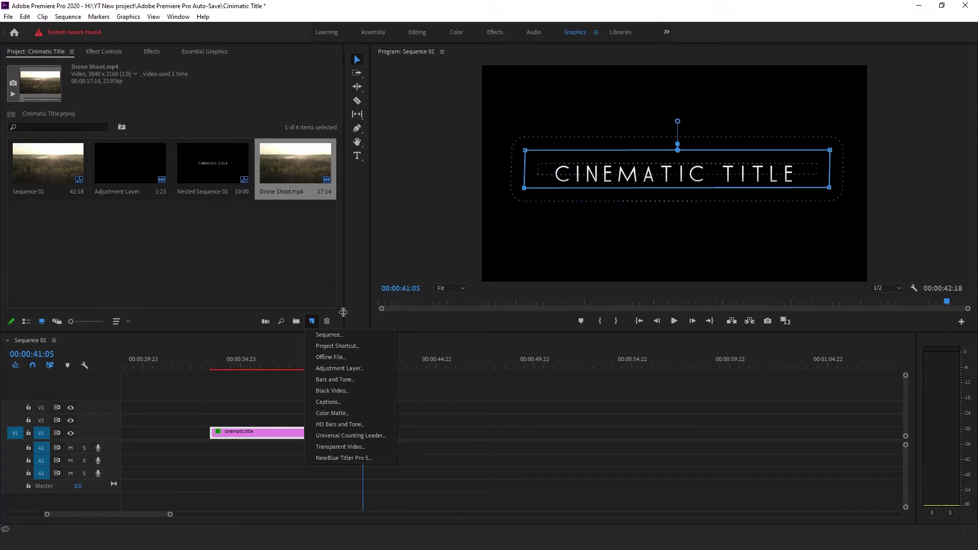
click(349, 370)
click(511, 309)
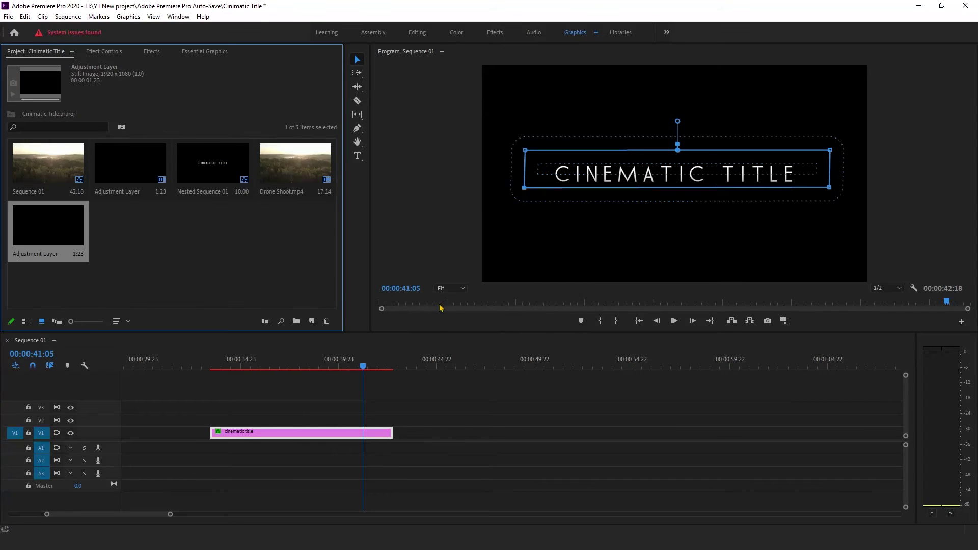
drag(45, 229, 392, 424)
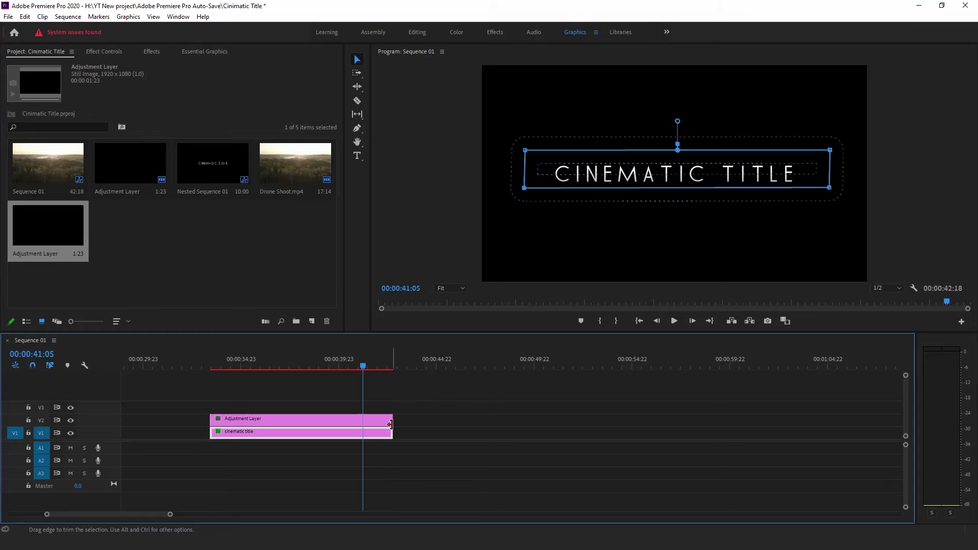
- Find the Gaussian Blur video effect and apply it to the adjustment layer on V2
key(shift+7)
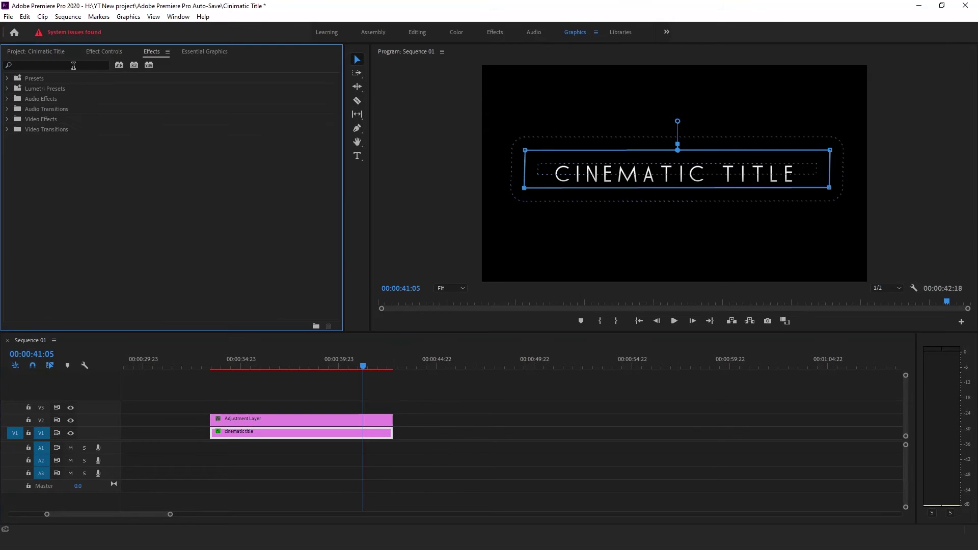
text(ga)
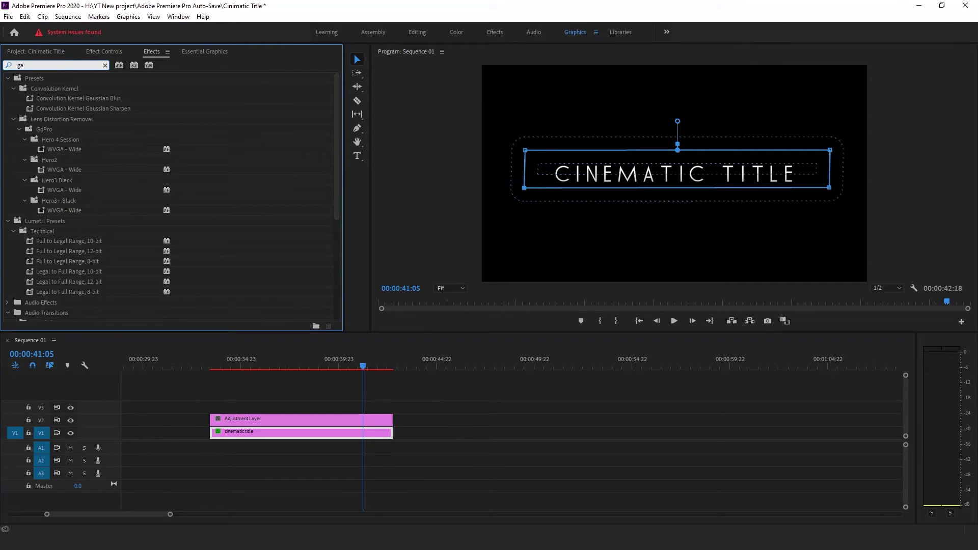
text(us)
click(60, 175)
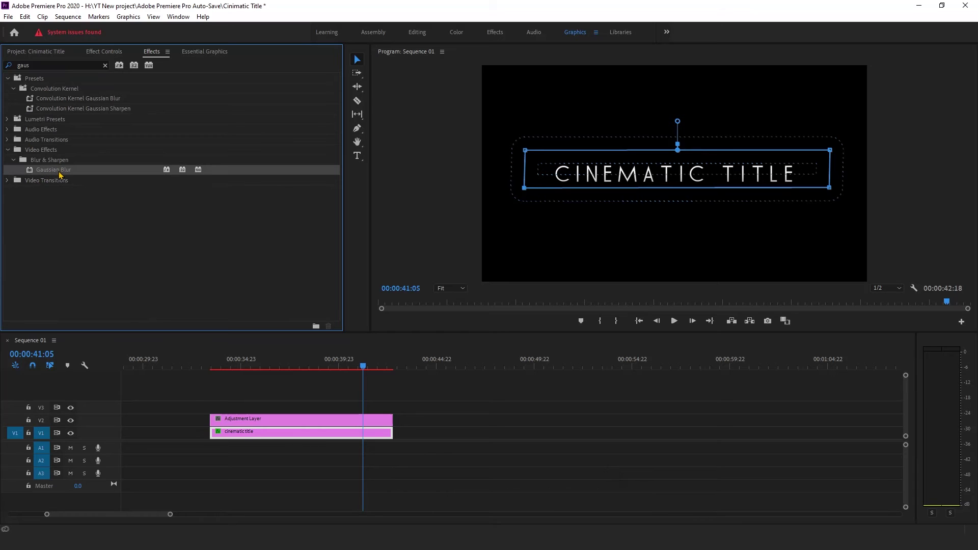
drag(173, 281, 251, 419)
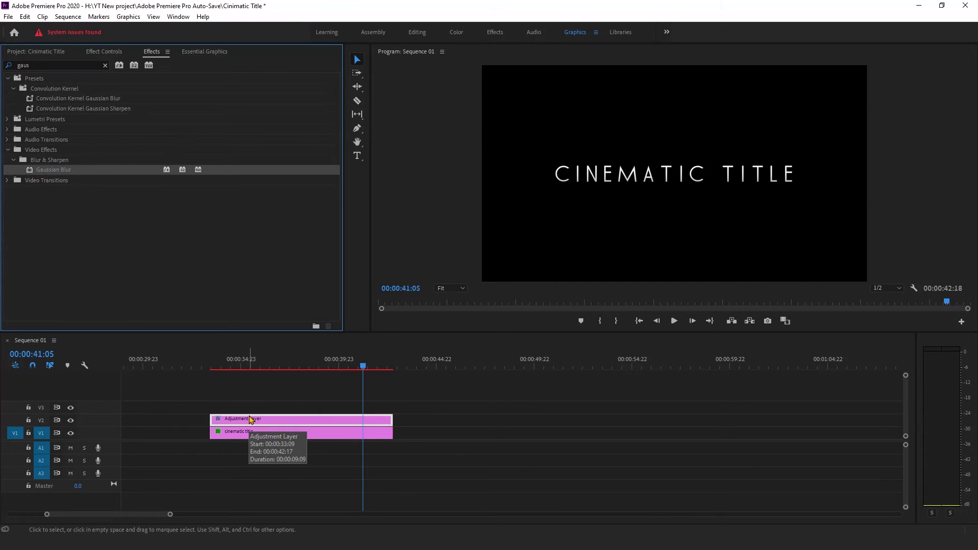
- Set the adjustment layer's Gaussian Blur Blurriness to 100 with the playhead at 00:00:35:21
click(104, 53)
click(210, 366)
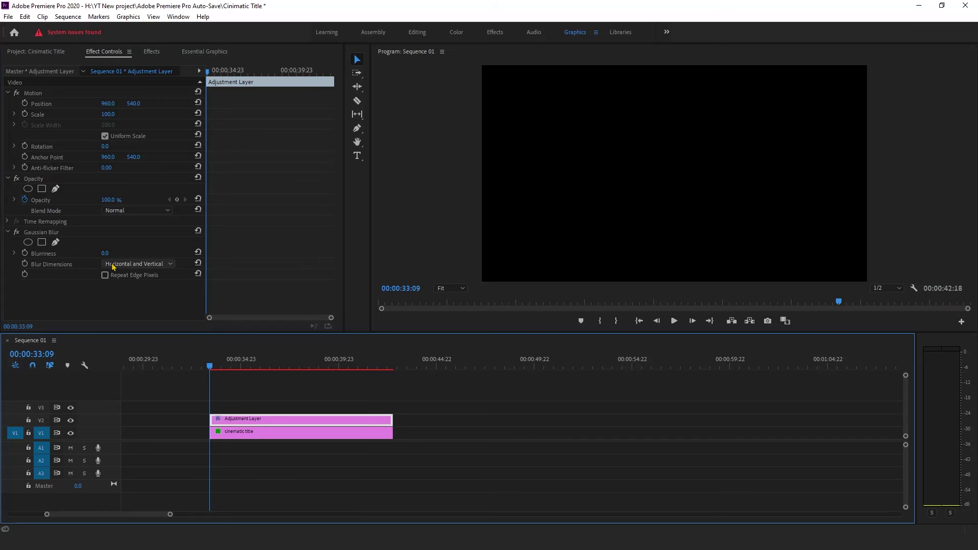
drag(213, 369, 258, 369)
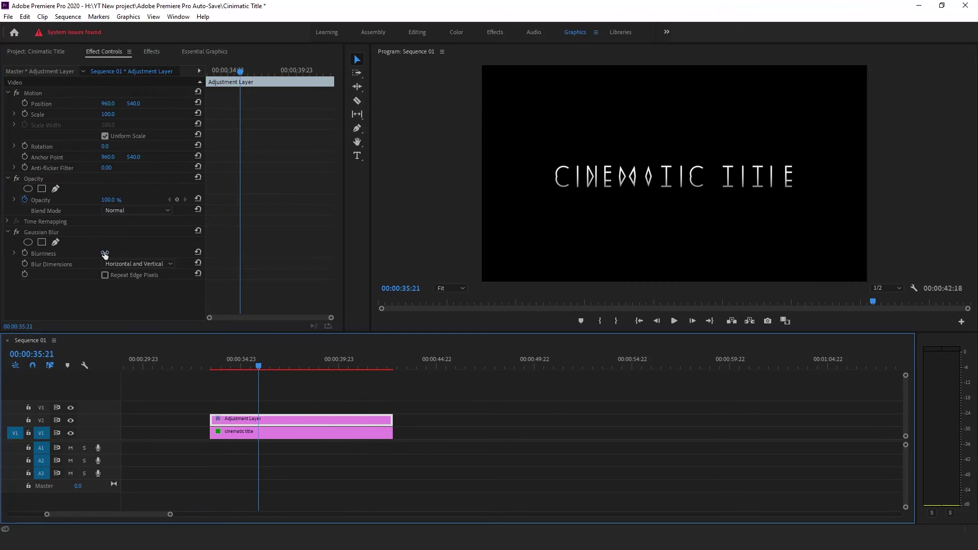
drag(105, 253, 137, 253)
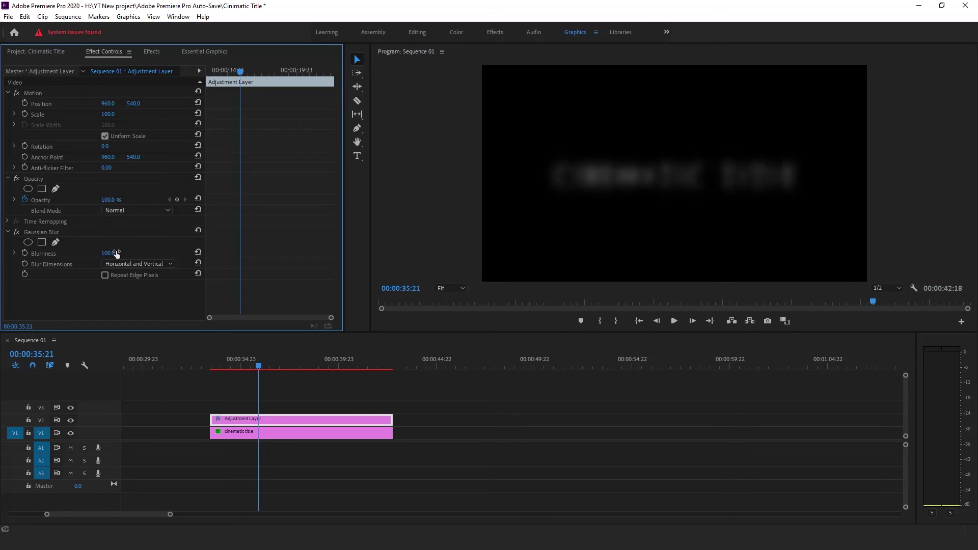
- Set the Gaussian Blur's Blur Dimensions to Horizontal on the adjustment layer
click(154, 264)
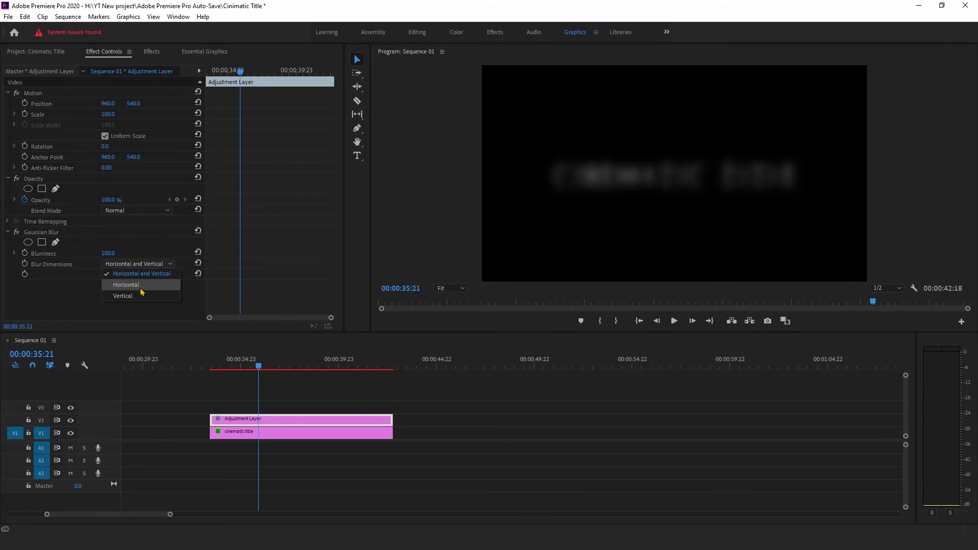
click(141, 286)
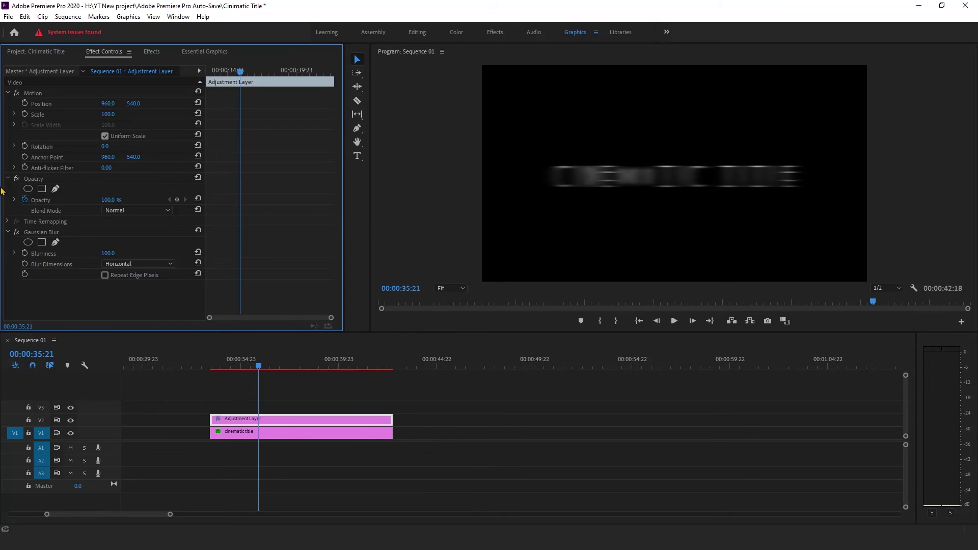
- Add a rectangular opacity mask, fit it over the area directly below the title with a Mask Feather of 46, and preview the result
click(41, 177)
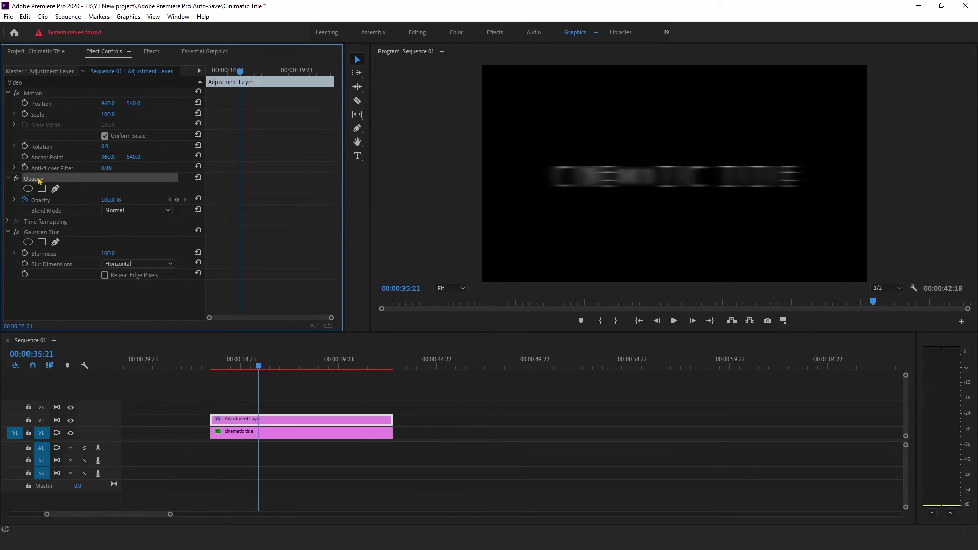
click(42, 189)
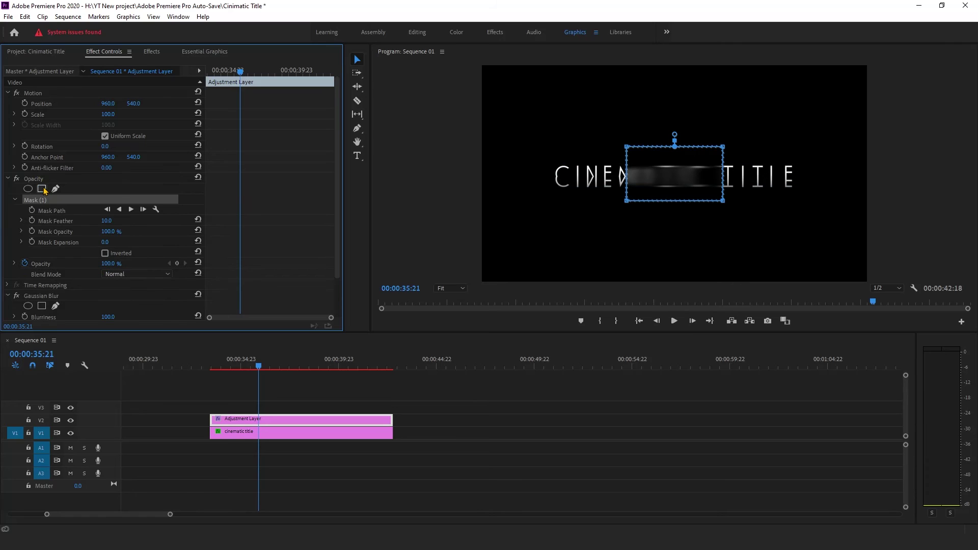
drag(667, 210, 676, 250)
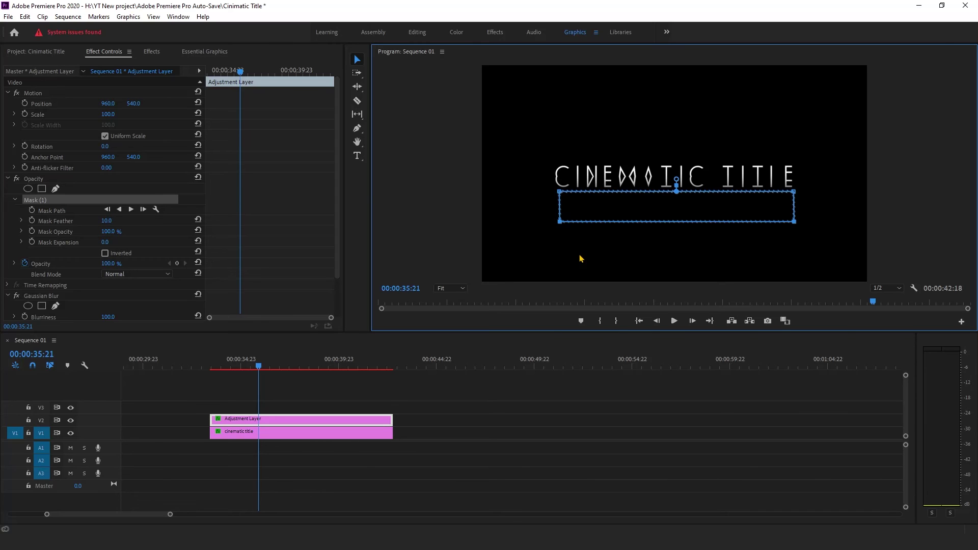
click(674, 321)
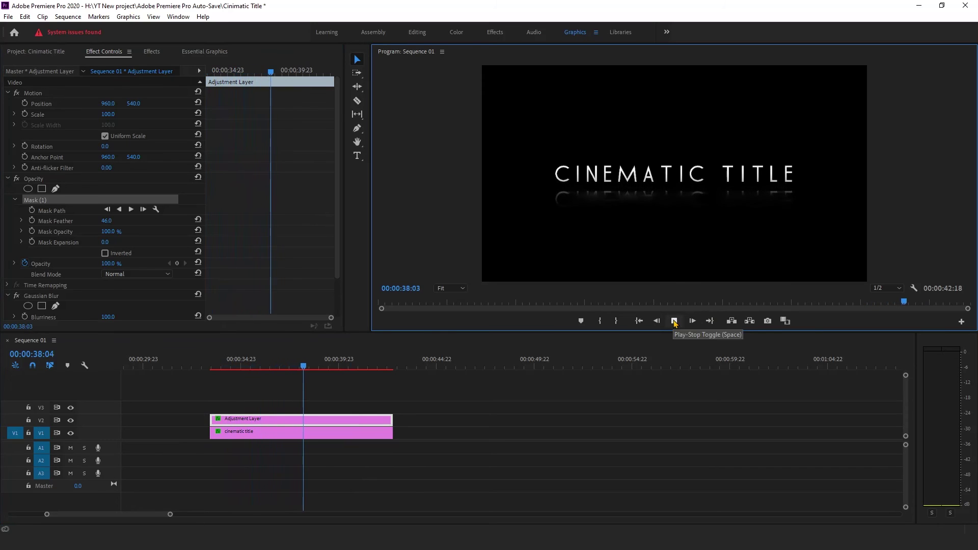
click(674, 321)
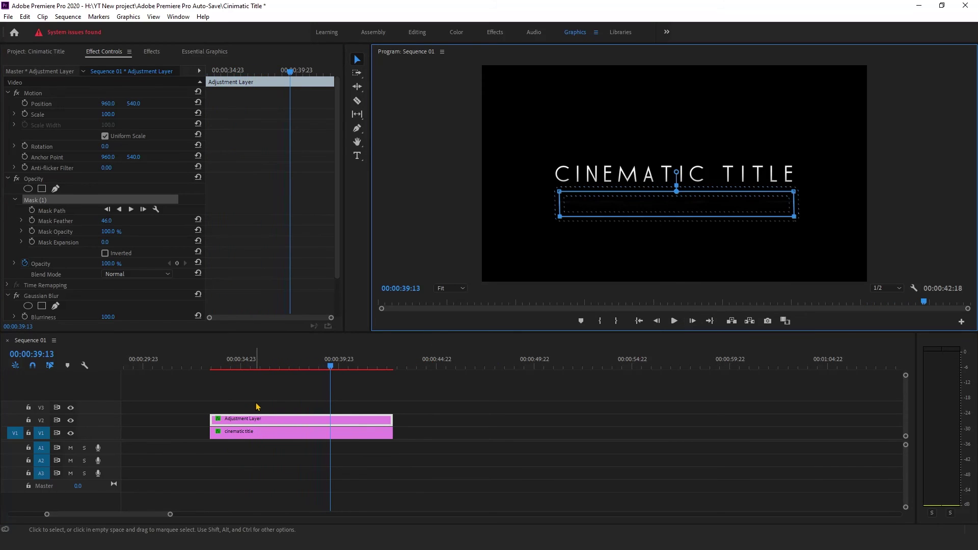
- Nest the adjustment layer and the cinematic title clip together, keeping the default sequence name
drag(257, 406, 277, 422)
right_click(277, 423)
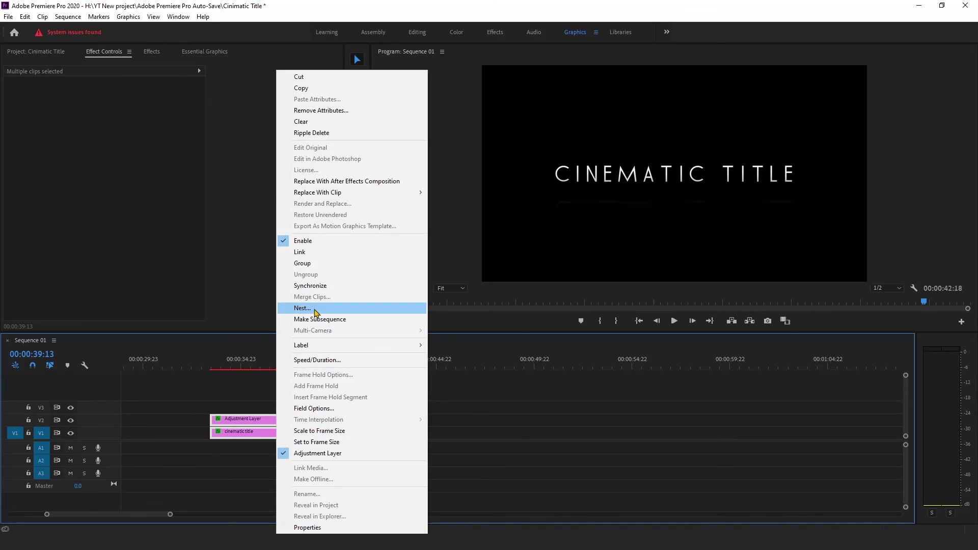
click(315, 309)
click(465, 283)
- Animate the nested clip's Scale with keyframes from 100 at 00:00:33:12 to 115 at 00:00:42:15
click(212, 367)
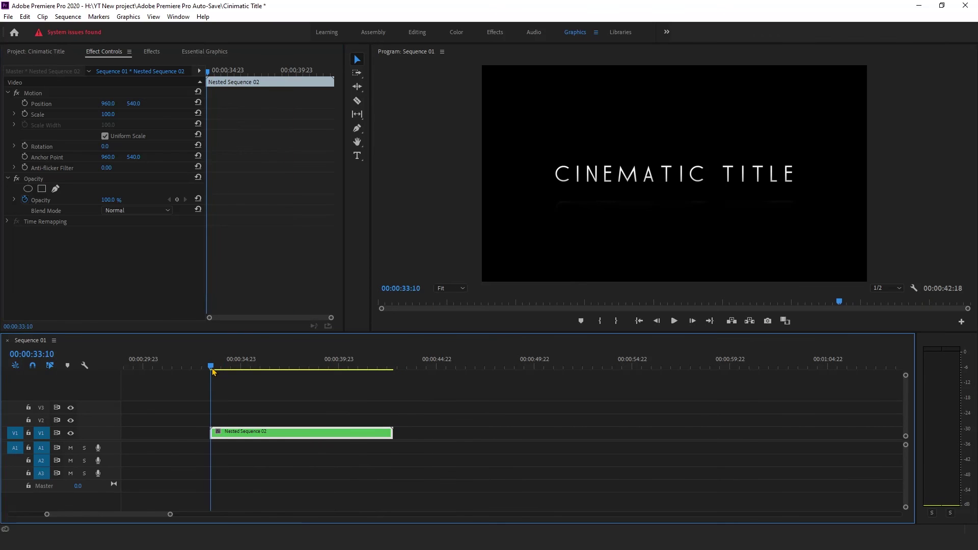
click(212, 369)
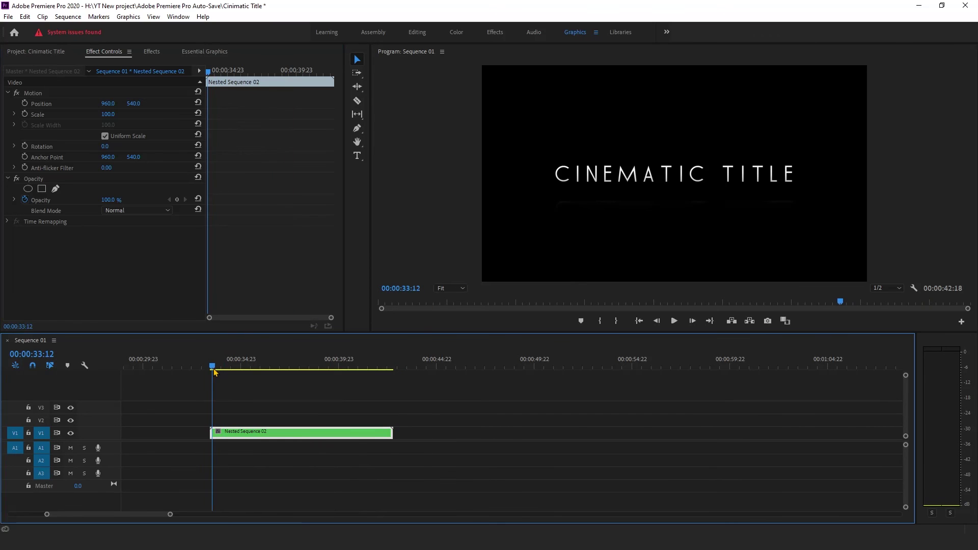
click(25, 114)
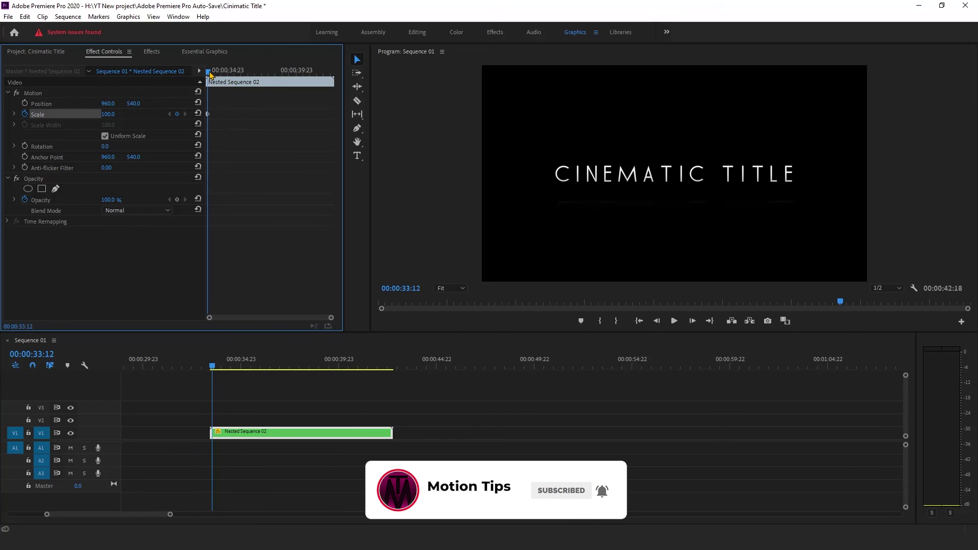
drag(209, 74, 334, 83)
click(108, 114)
text(115)
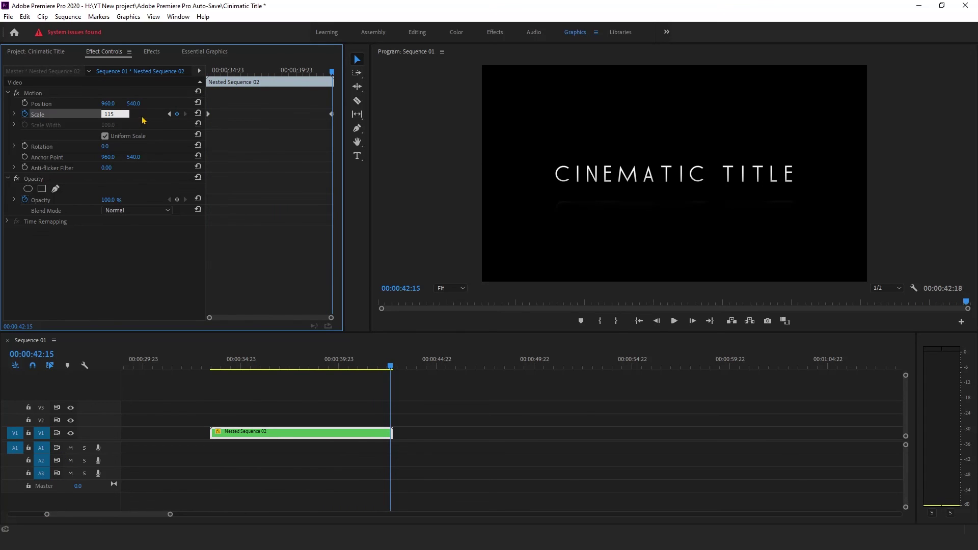
- Apply Ease In to the final Scale keyframe and render the sequence's video preview
right_click(332, 113)
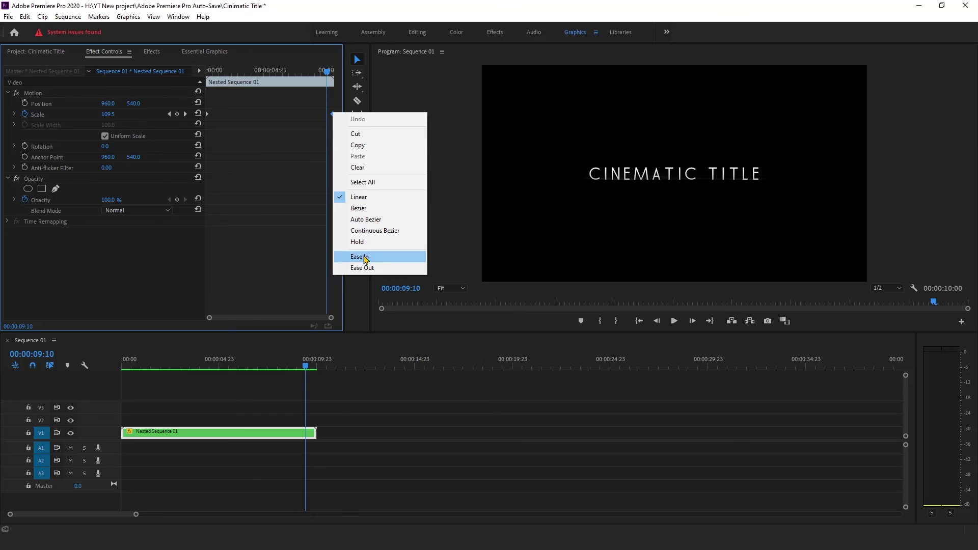
click(364, 259)
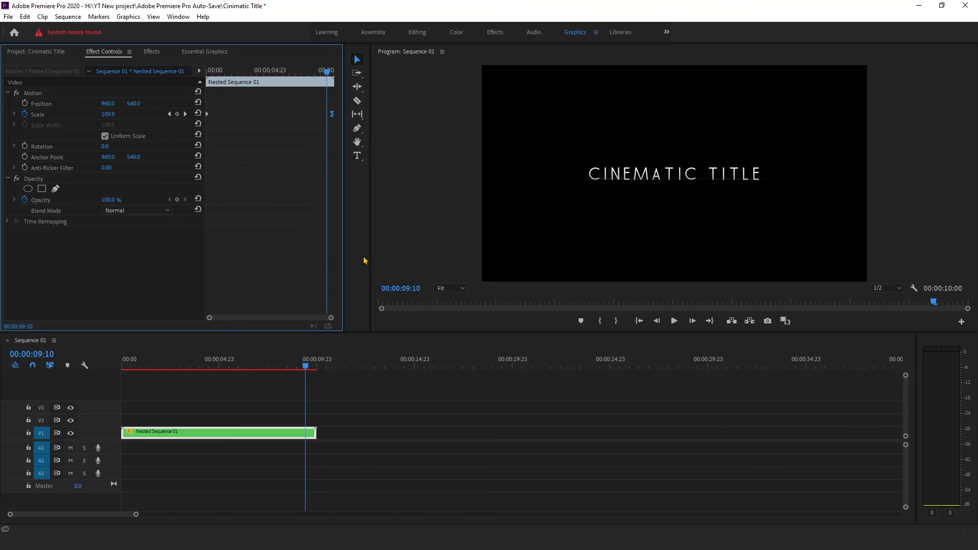
click(72, 16)
click(102, 40)
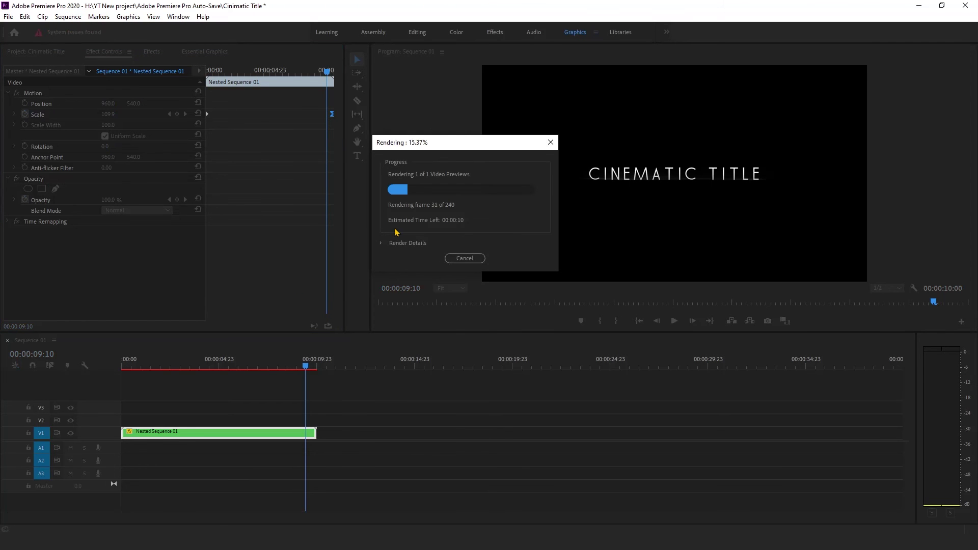